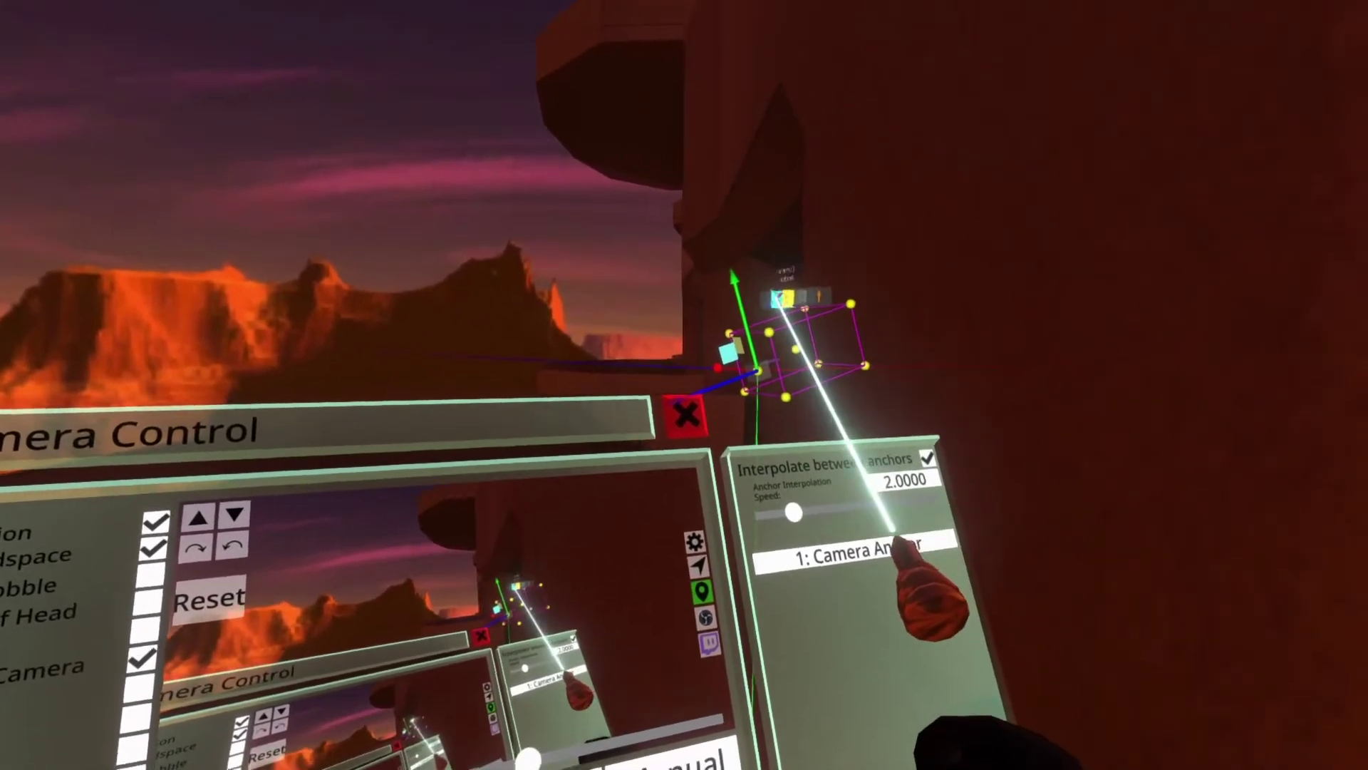
- Select the camera anchor by the rock wall and rotate it toward the canyon
{"action": "left_click", "coordinate": [791, 342]}
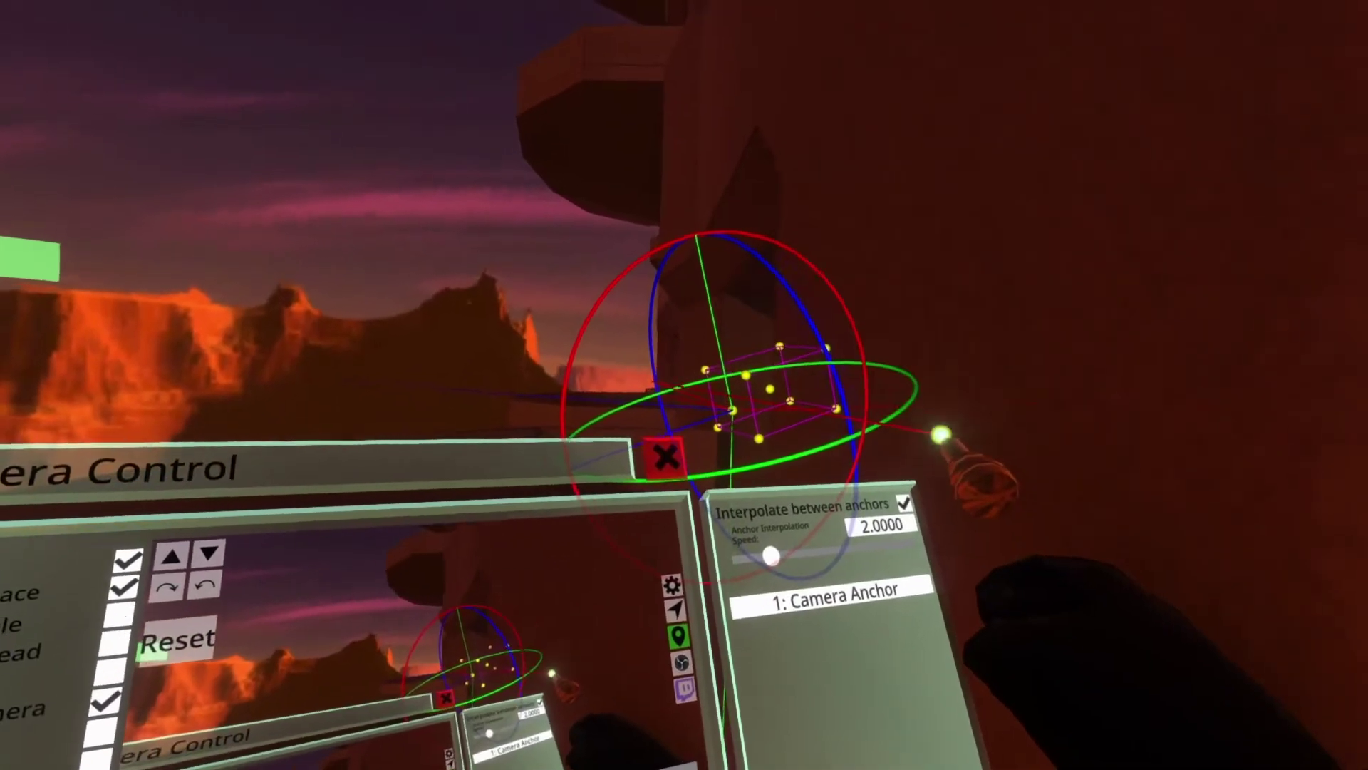
{"action": "left_click_drag", "start_coordinate": [757, 412], "coordinate": [734, 392]}
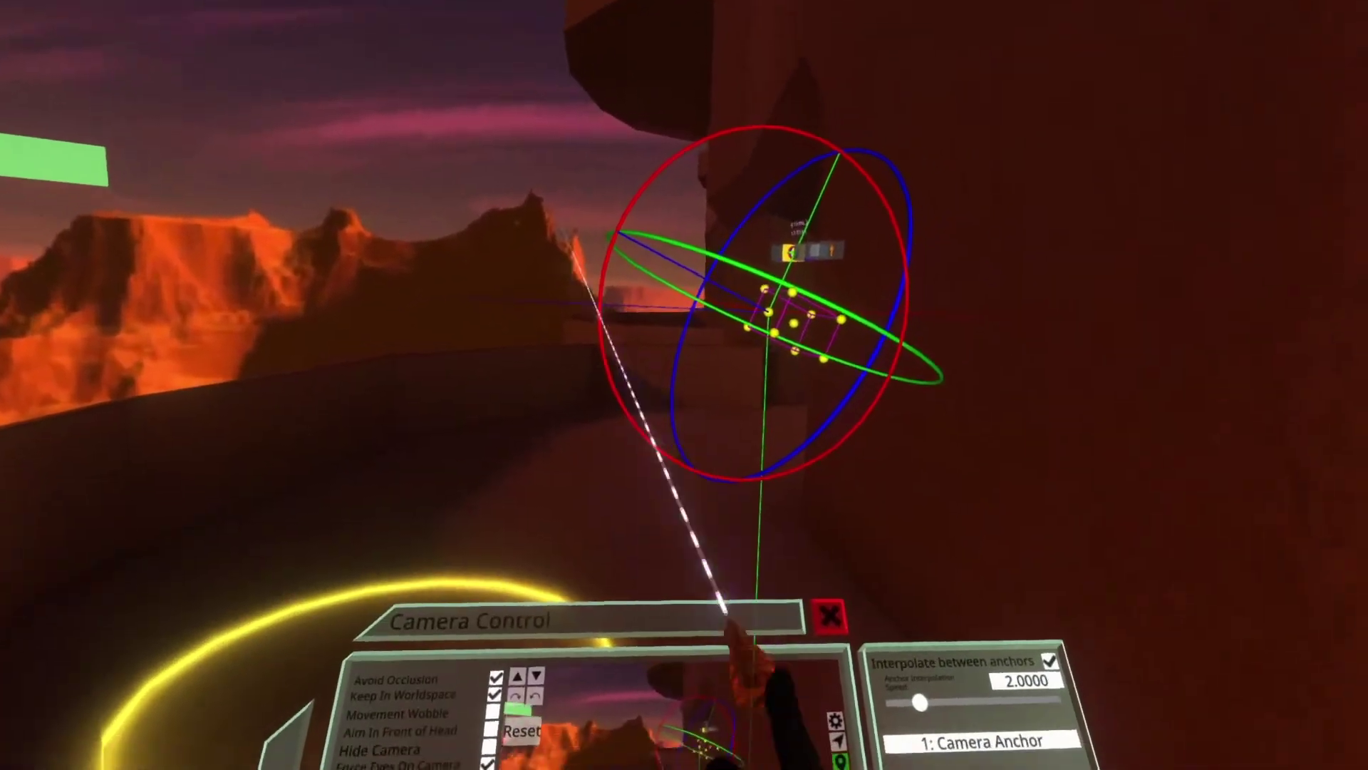
- Clear the camera anchor selection with Deselect All from the context menu
{"action": "right_click", "coordinate": [684, 474]}
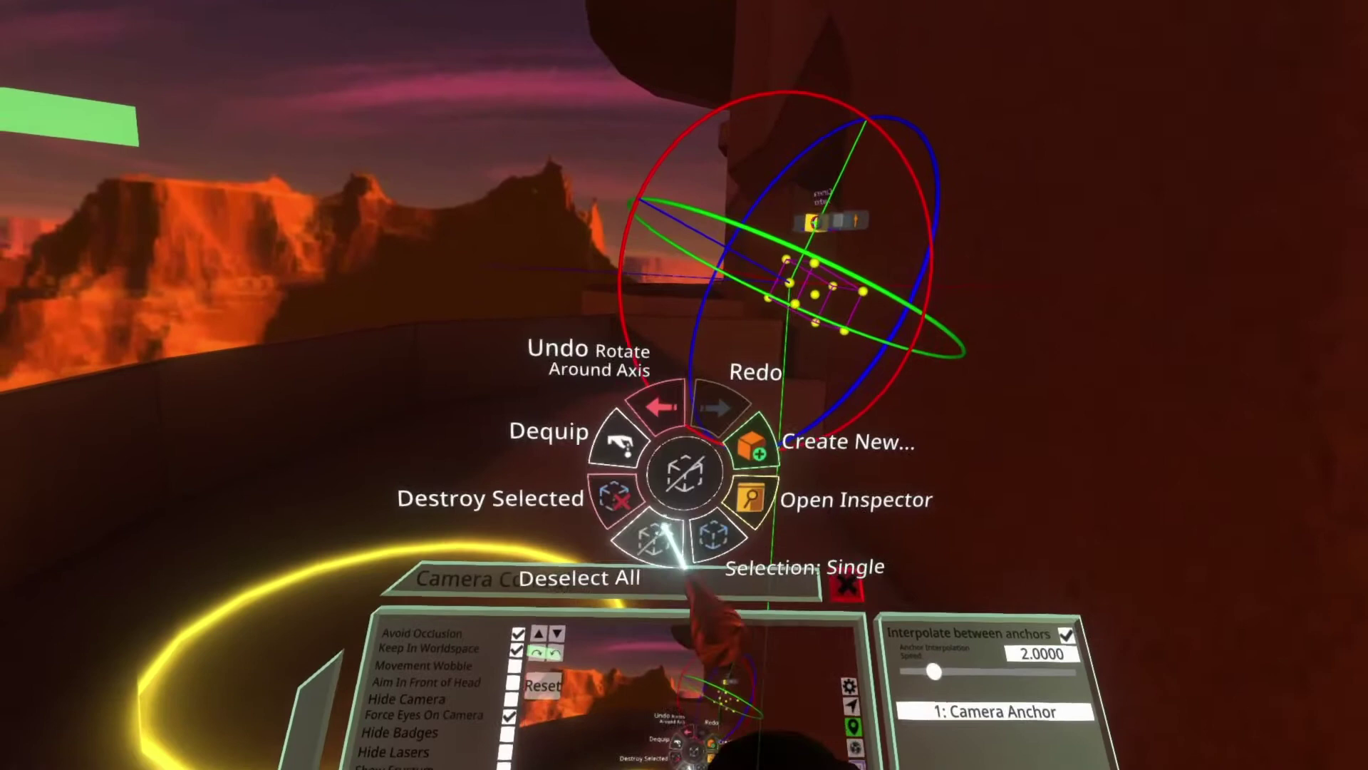
{"action": "left_click", "coordinate": [654, 536]}
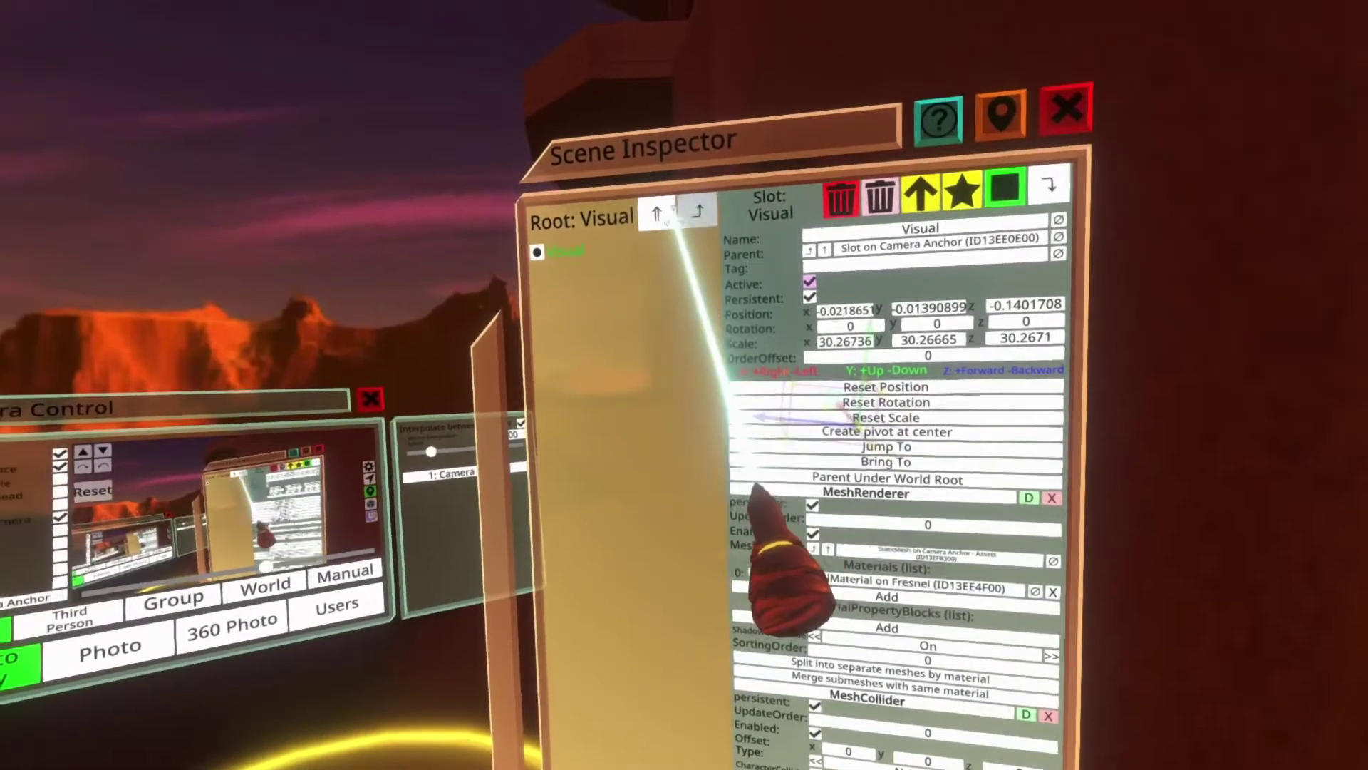
- Move up to the root and select the Camera Anchor slot in the inspector tree
{"action": "left_click", "coordinate": [506, 76]}
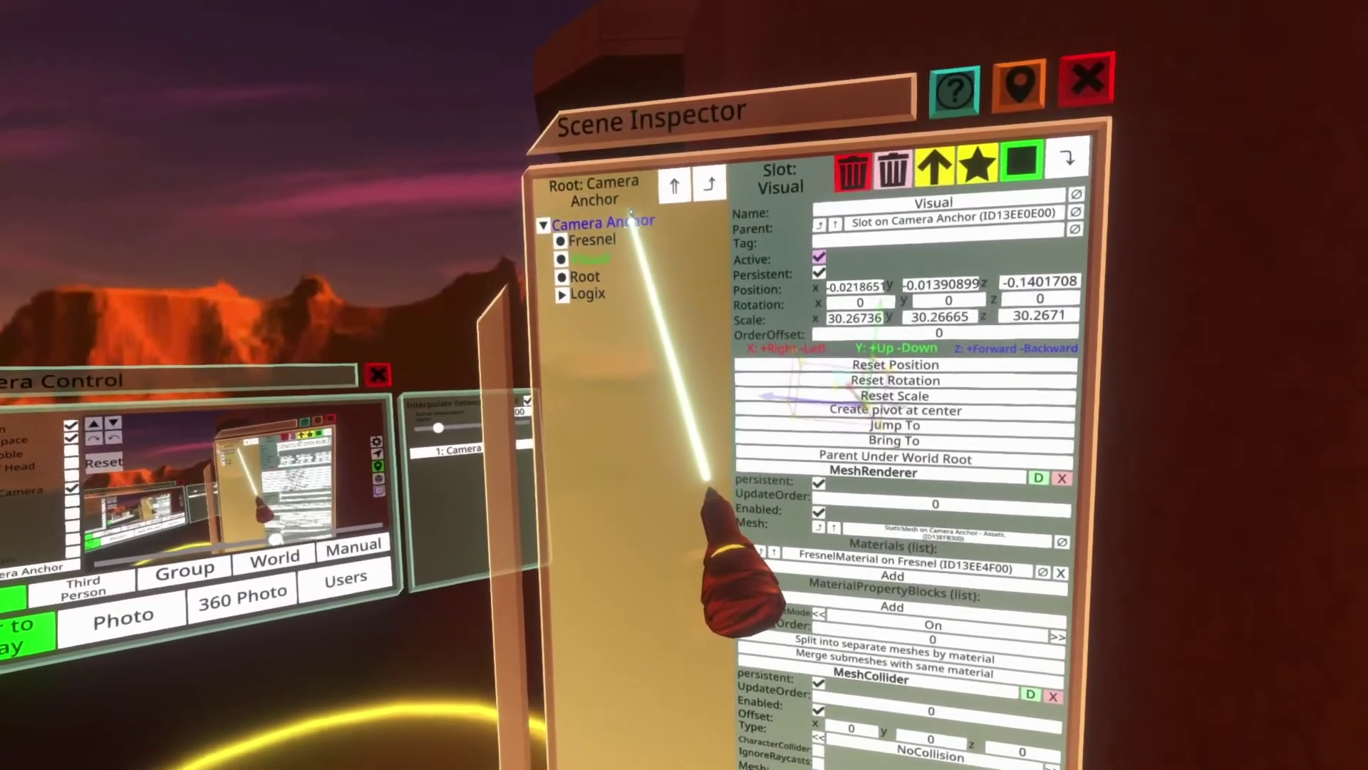
{"action": "left_click", "coordinate": [614, 251]}
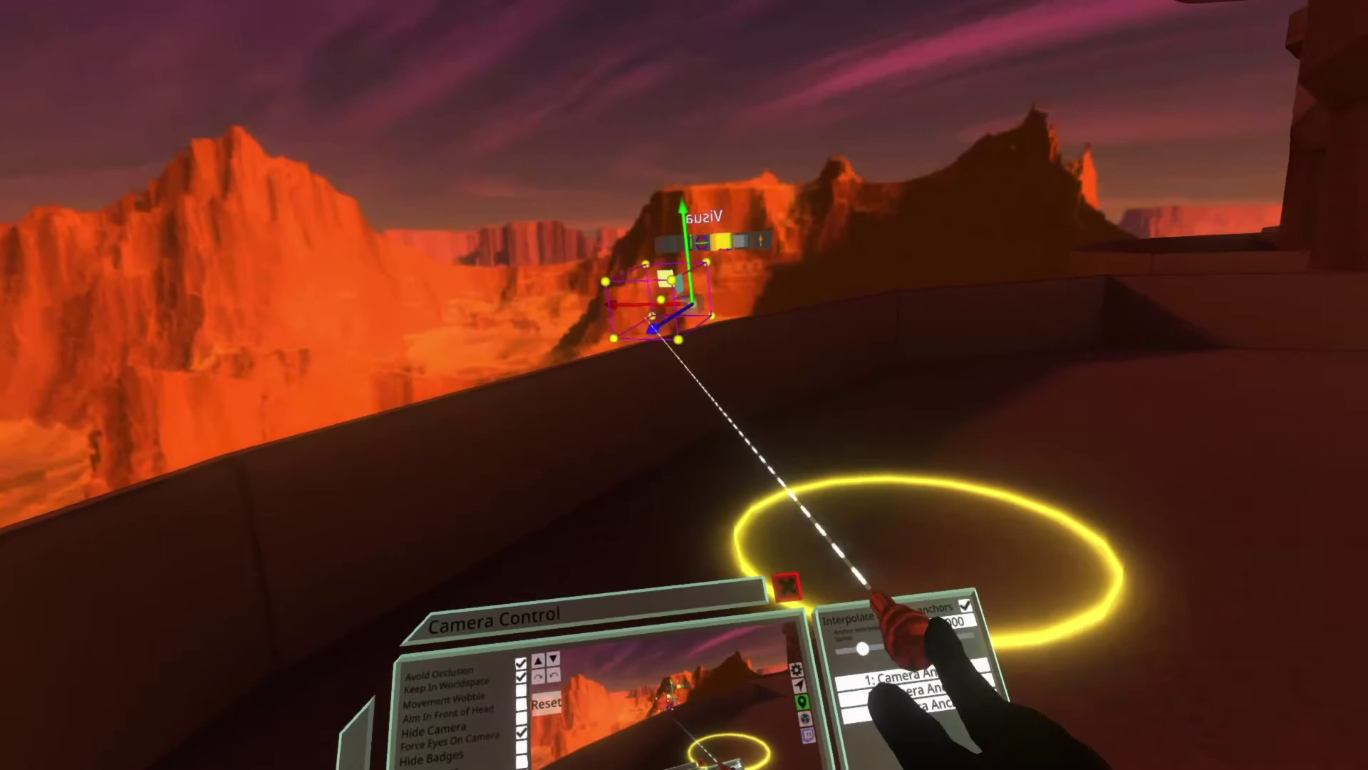
- Open the far anchor's inspector and retype its Name field as Outside
{"action": "right_click", "coordinate": [652, 330]}
{"action": "left_click", "coordinate": [887, 498]}
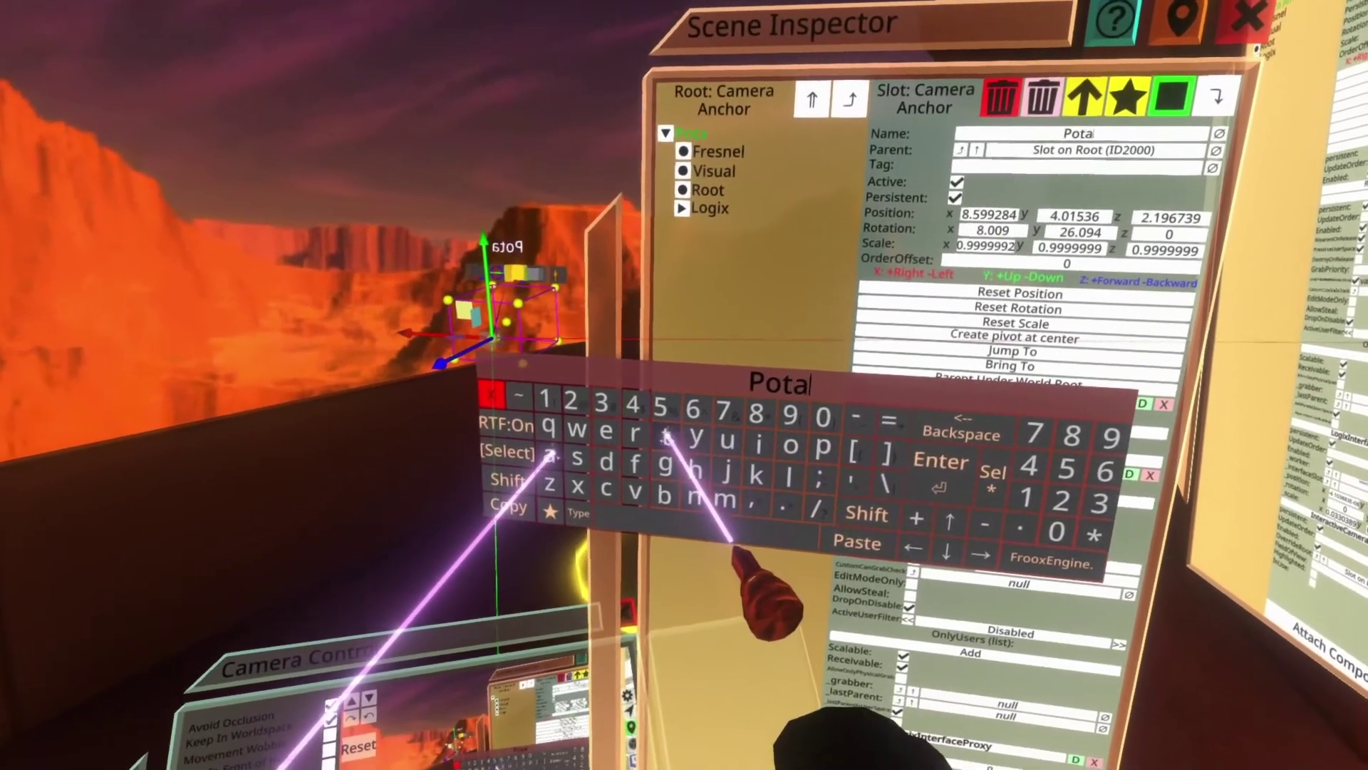
{"action": "type", "text": "o"}
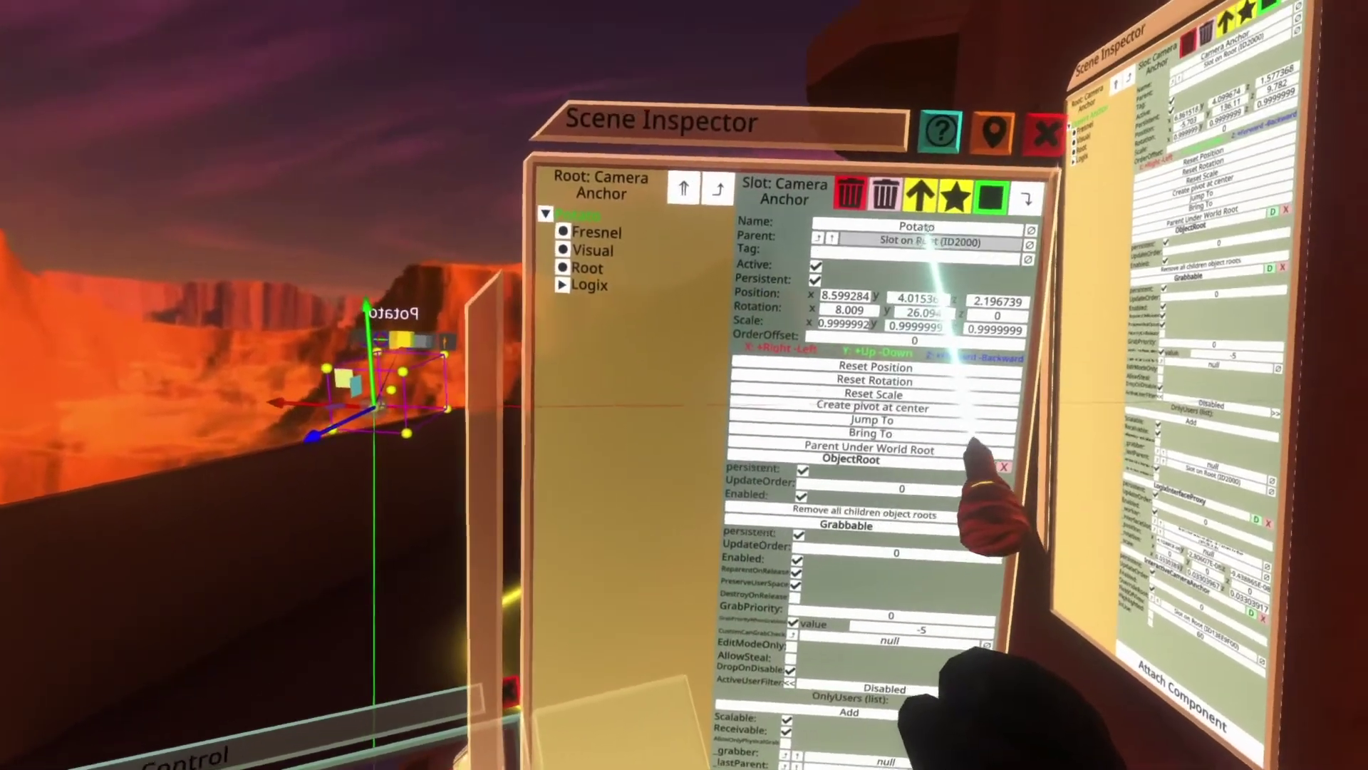
{"action": "left_click", "coordinate": [1049, 145]}
{"action": "key", "text": "BackSpace"}
{"action": "key", "text": "BackSpace"}
{"action": "key", "text": "BackSpace"}
{"action": "key", "text": "BackSpace"}
{"action": "key", "text": "BackSpace"}
{"action": "key", "text": "BackSpace"}
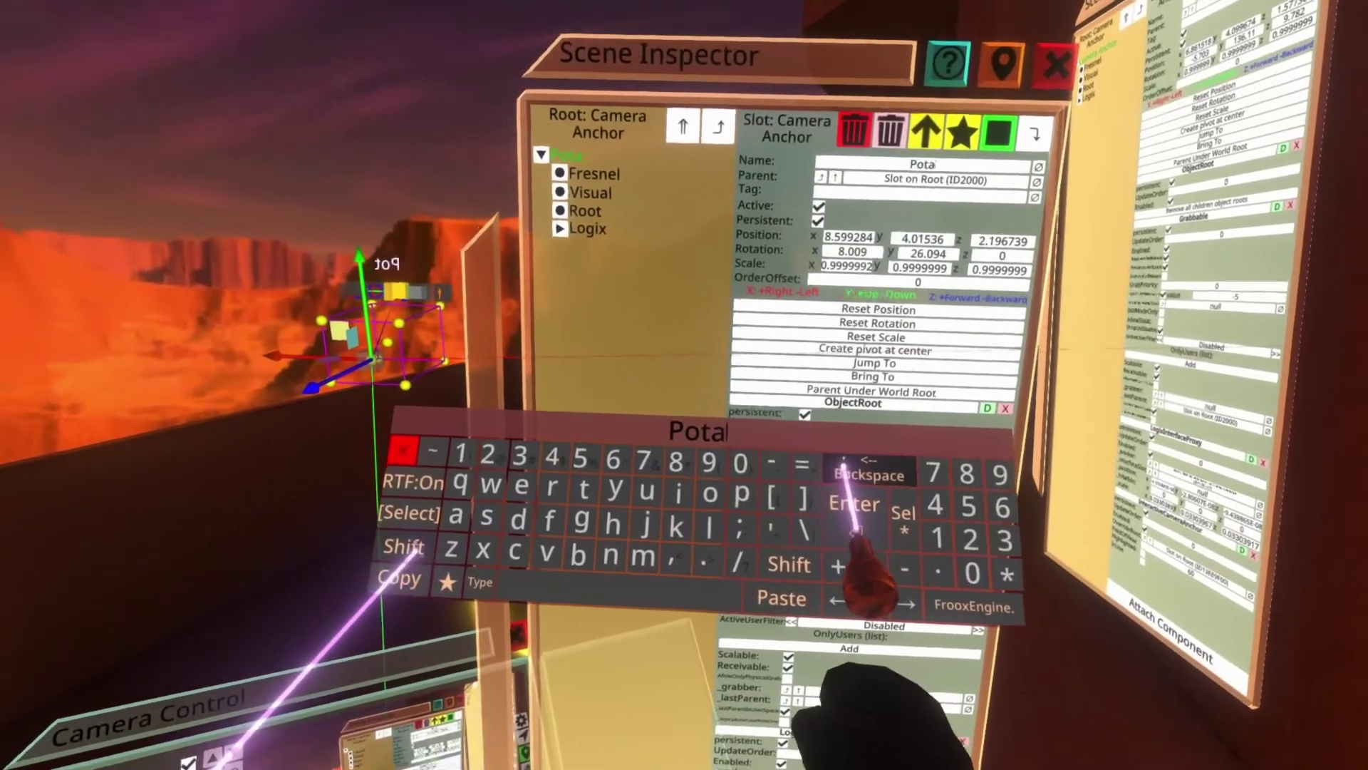
{"action": "type", "text": "Ou"}
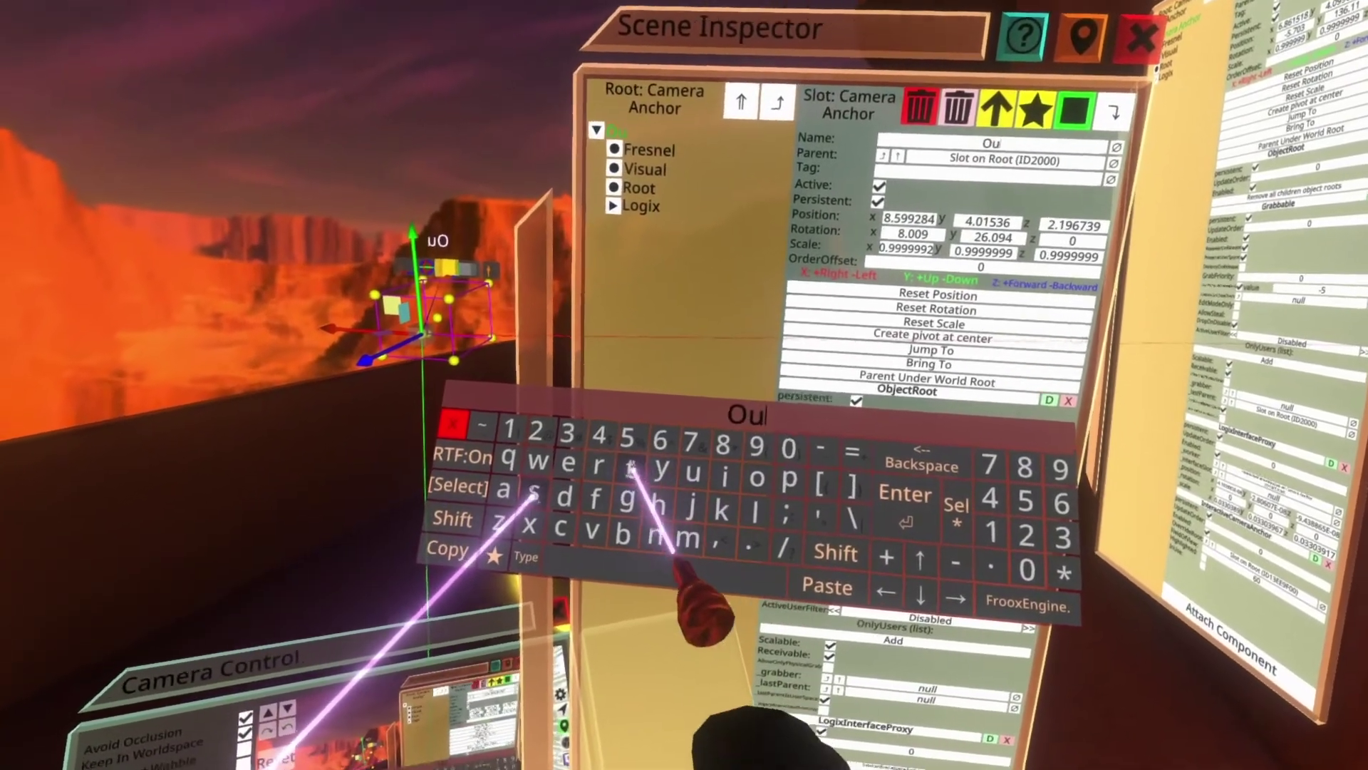
{"action": "type", "text": "tsi"}
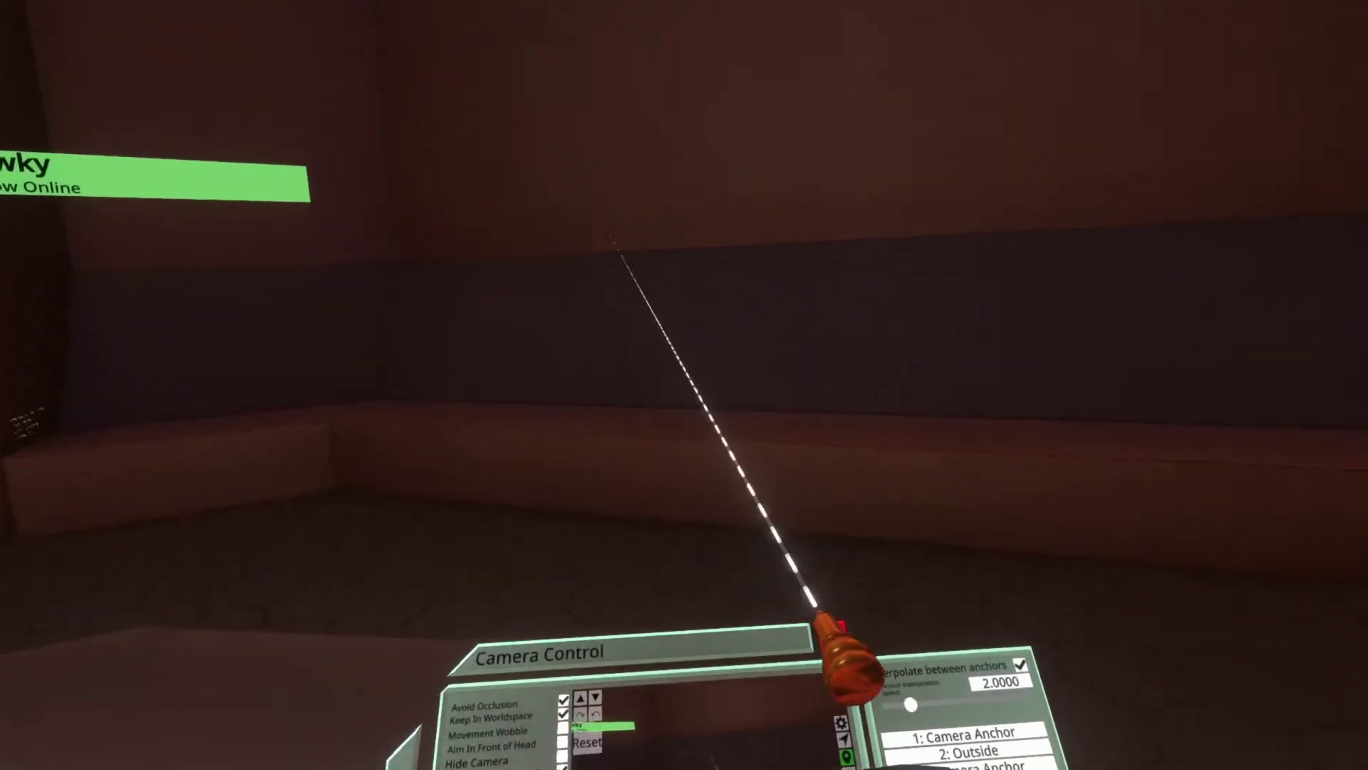
- Rename the room anchor from Camera Anchor to Inside in its inspector
{"action": "left_click", "coordinate": [627, 289]}
{"action": "right_click", "coordinate": [841, 509]}
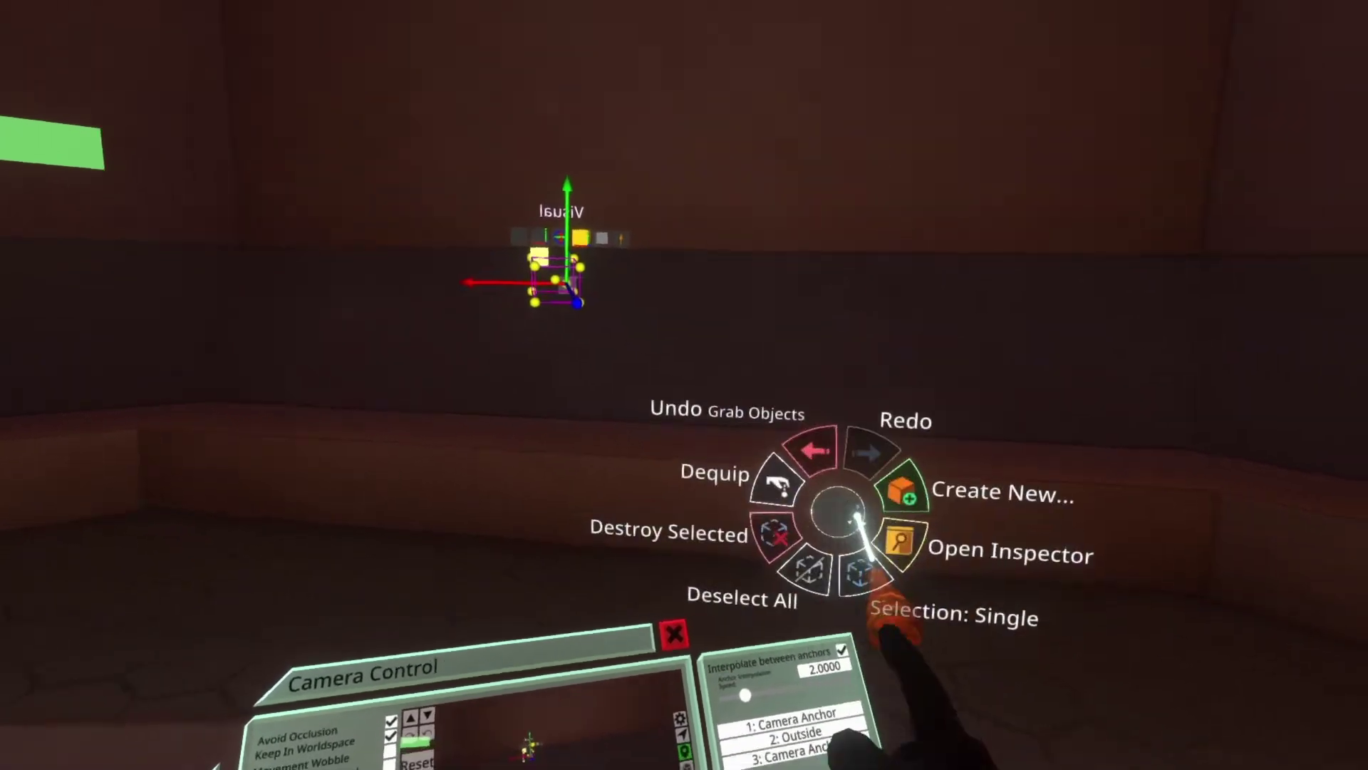
{"action": "left_click", "coordinate": [899, 540]}
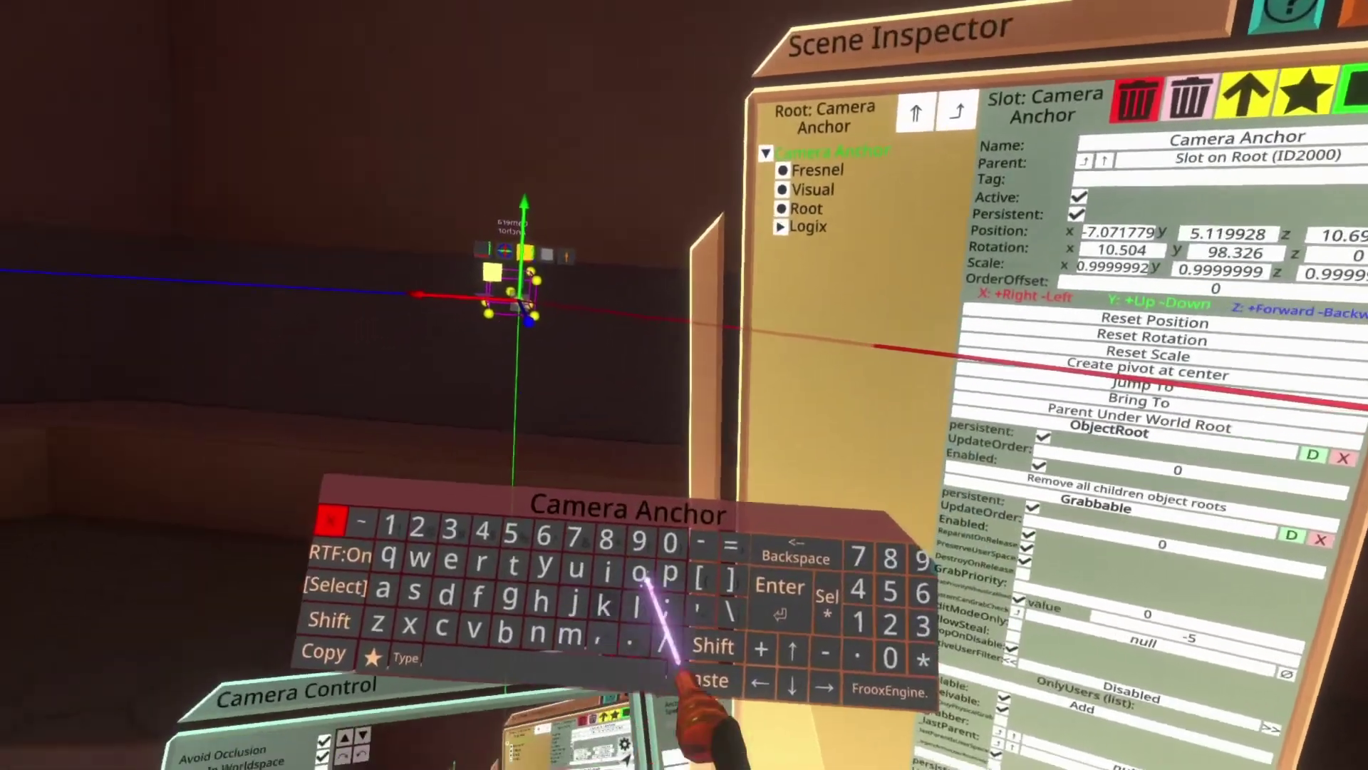
{"action": "key", "text": "BackSpace"}
{"action": "key", "text": "BackSpace"}
{"action": "key", "text": "BackSpace"}
{"action": "key", "text": "BackSpace"}
{"action": "key", "text": "BackSpace"}
{"action": "key", "text": "BackSpace"}
{"action": "key", "text": "BackSpace"}
{"action": "key", "text": "BackSpace"}
{"action": "key", "text": "BackSpace"}
{"action": "key", "text": "BackSpace"}
{"action": "key", "text": "BackSpace"}
{"action": "key", "text": "BackSpace"}
{"action": "key", "text": "BackSpace"}
{"action": "type", "text": "Insid"}
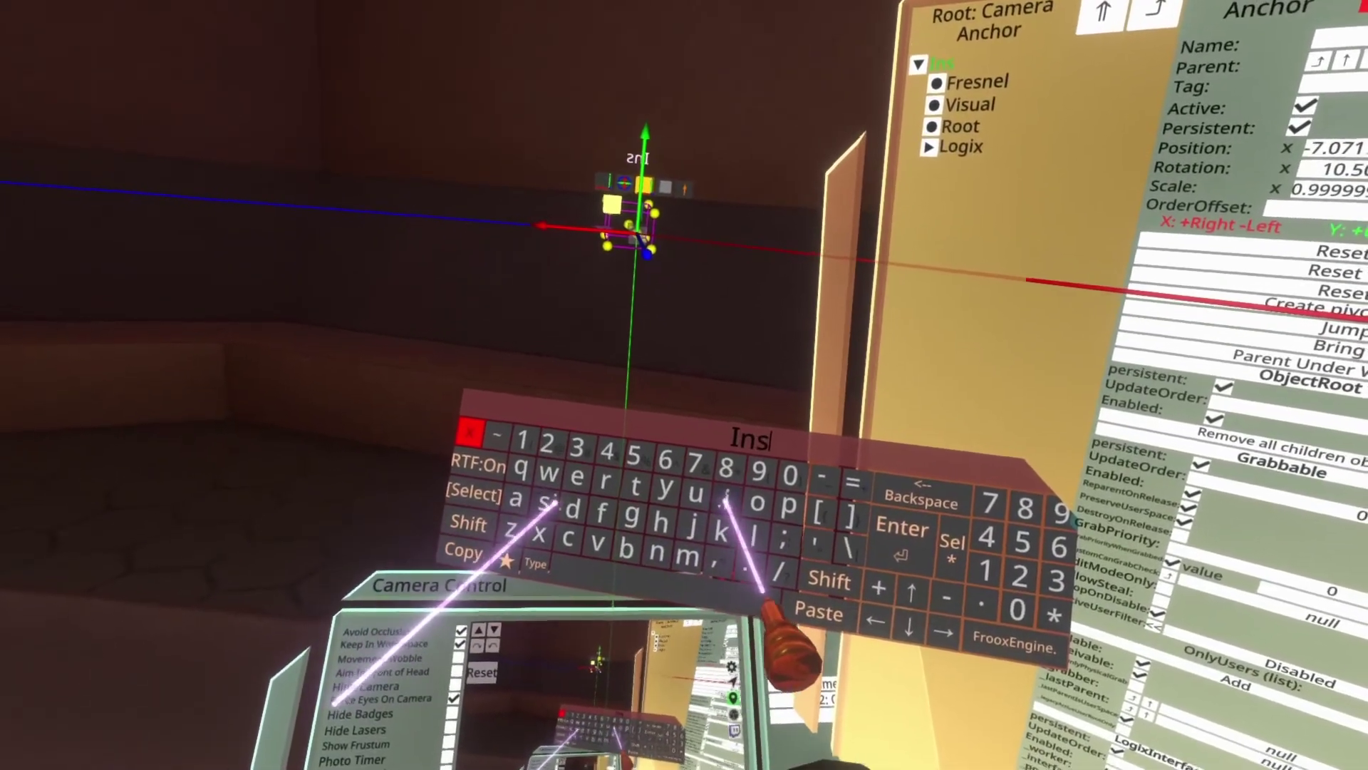
{"action": "type", "text": "e"}
{"action": "key", "text": "Return"}
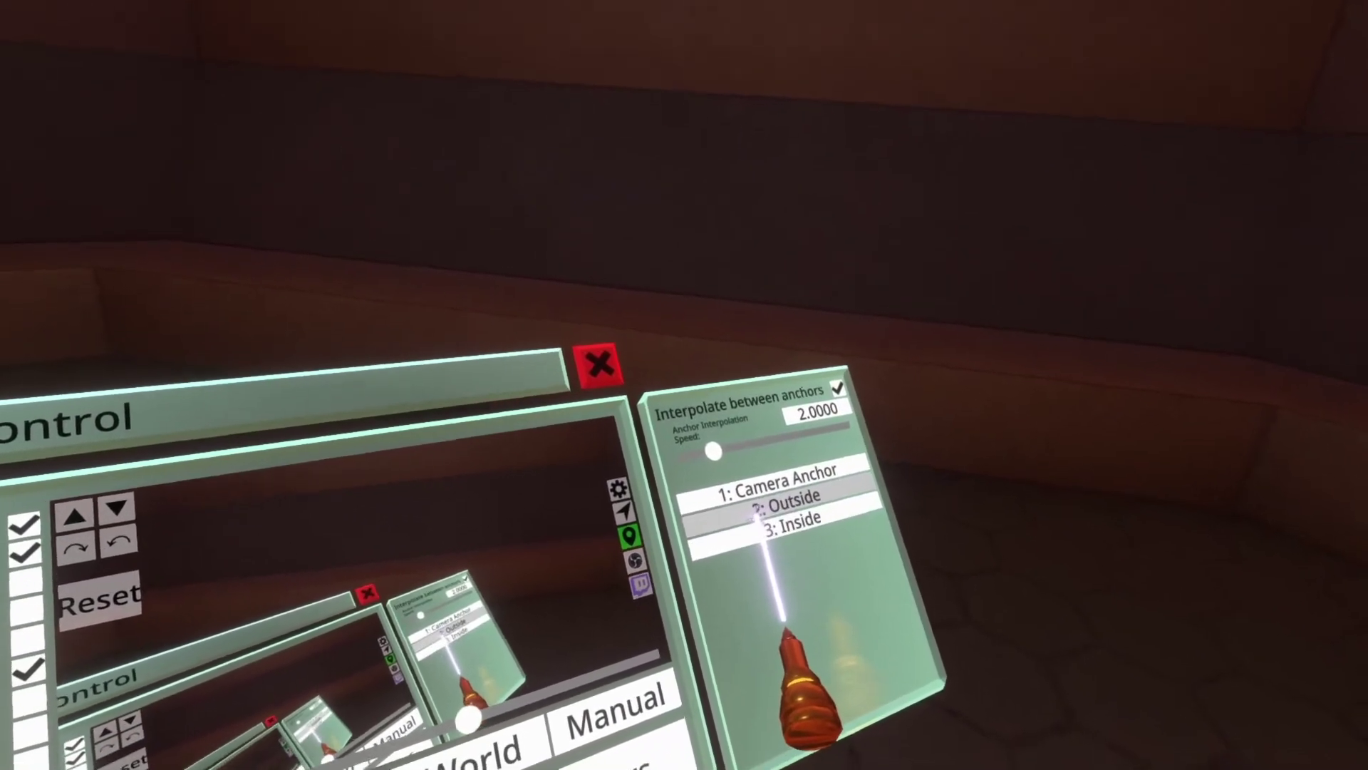
- Switch the recording camera to anchor 2: Outside
{"action": "left_click", "coordinate": [773, 502]}
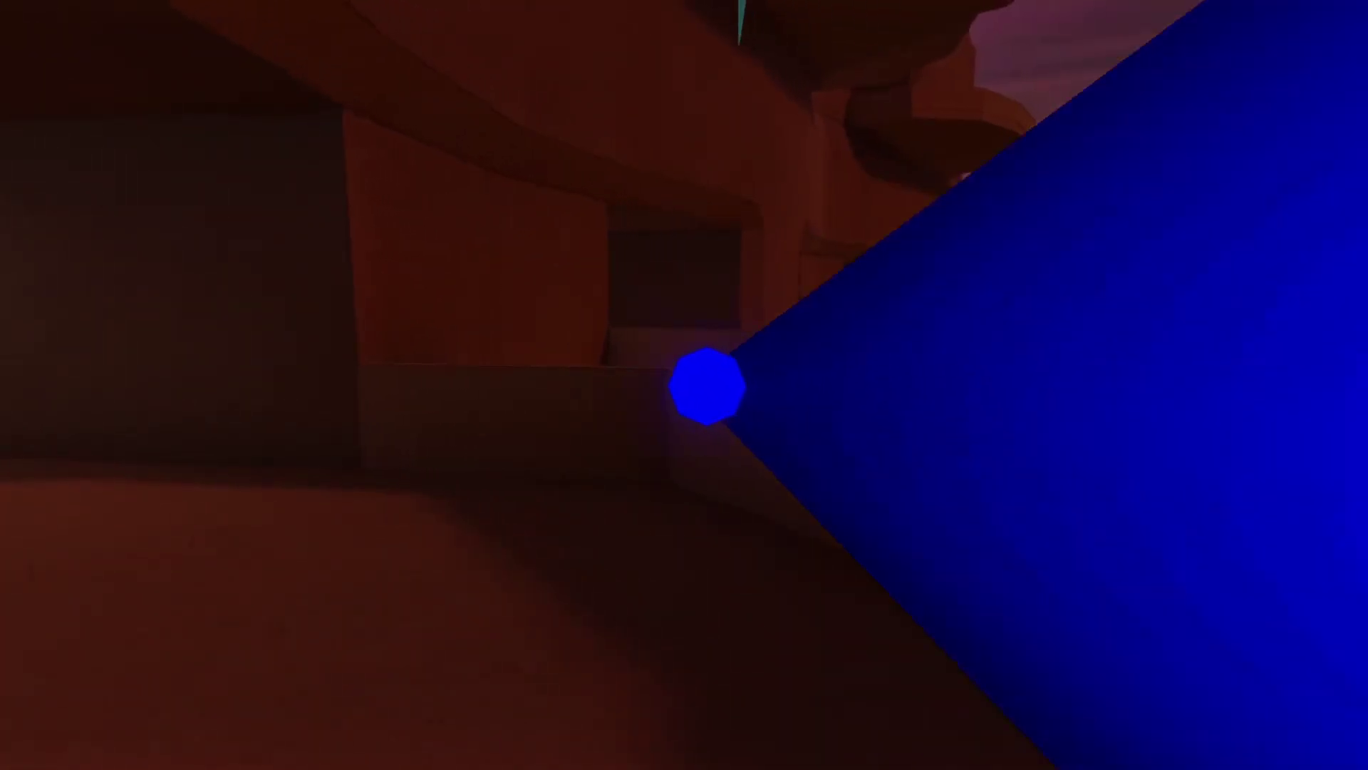